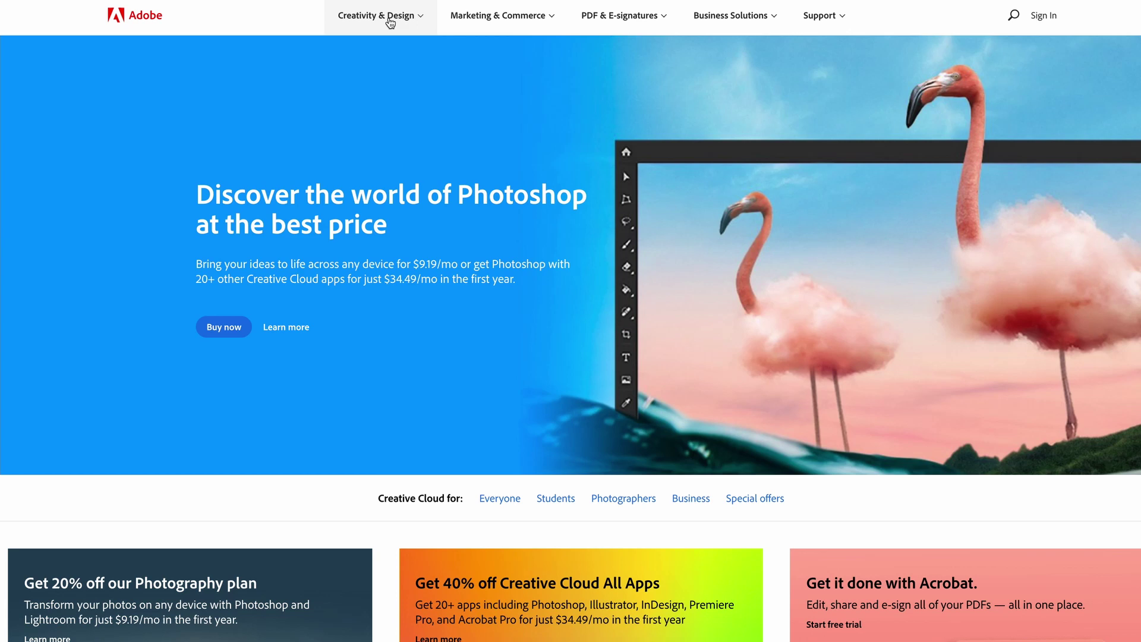
# Go from the Creativity & Design menu to the All Products catalogue and find XD
pyautogui.click(389, 19)
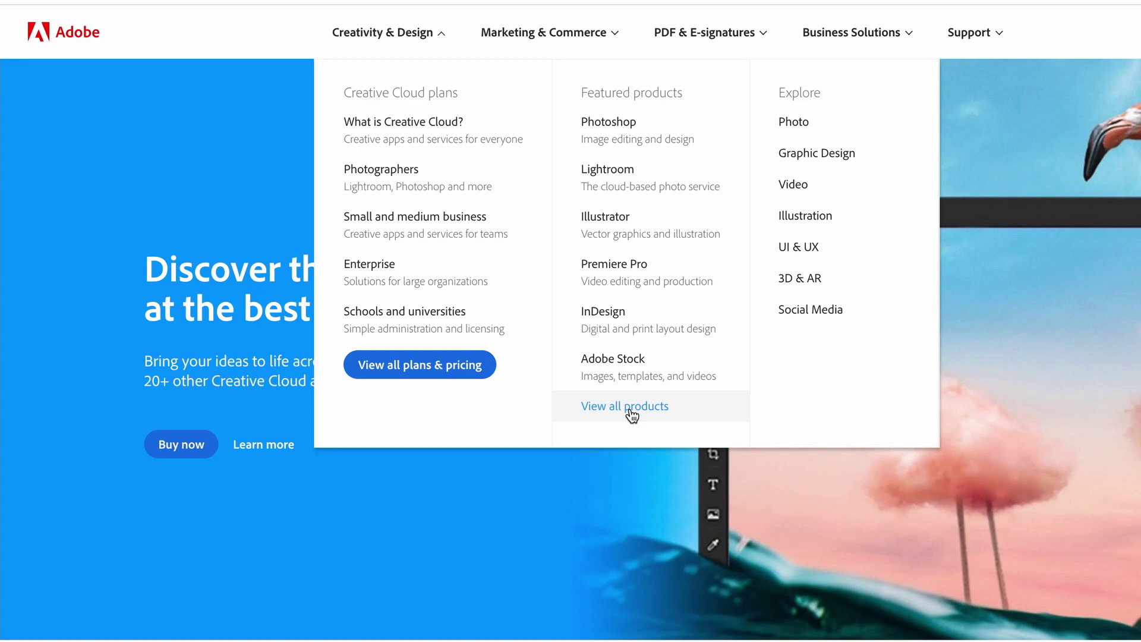
pyautogui.click(631, 415)
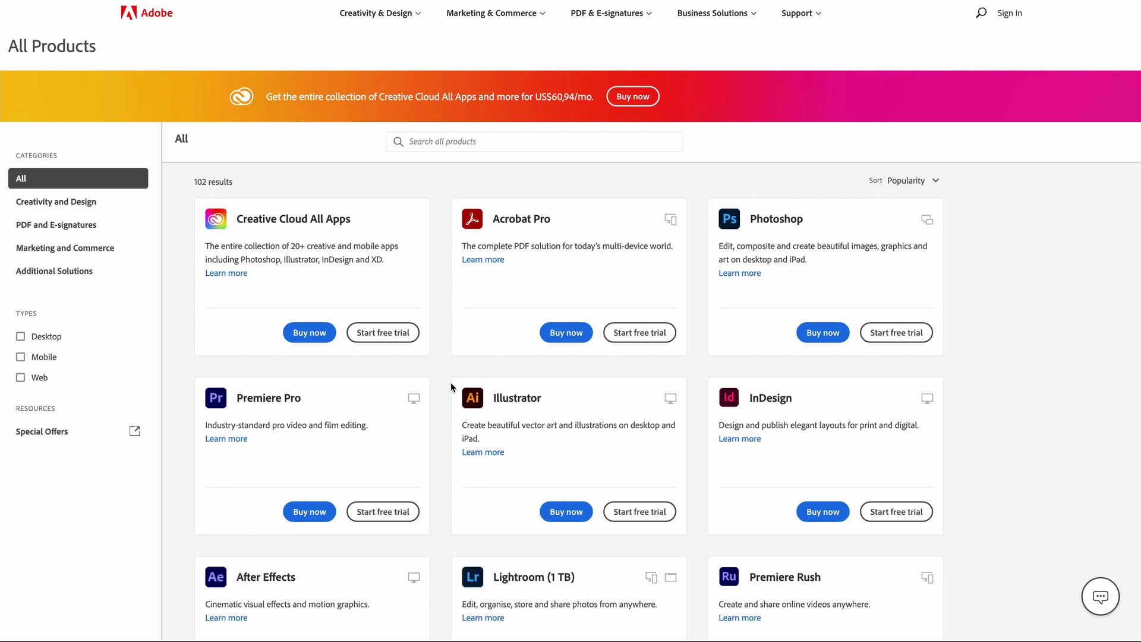
pyautogui.scroll(-2, 451, 382)
pyautogui.scroll(-2, 452, 384)
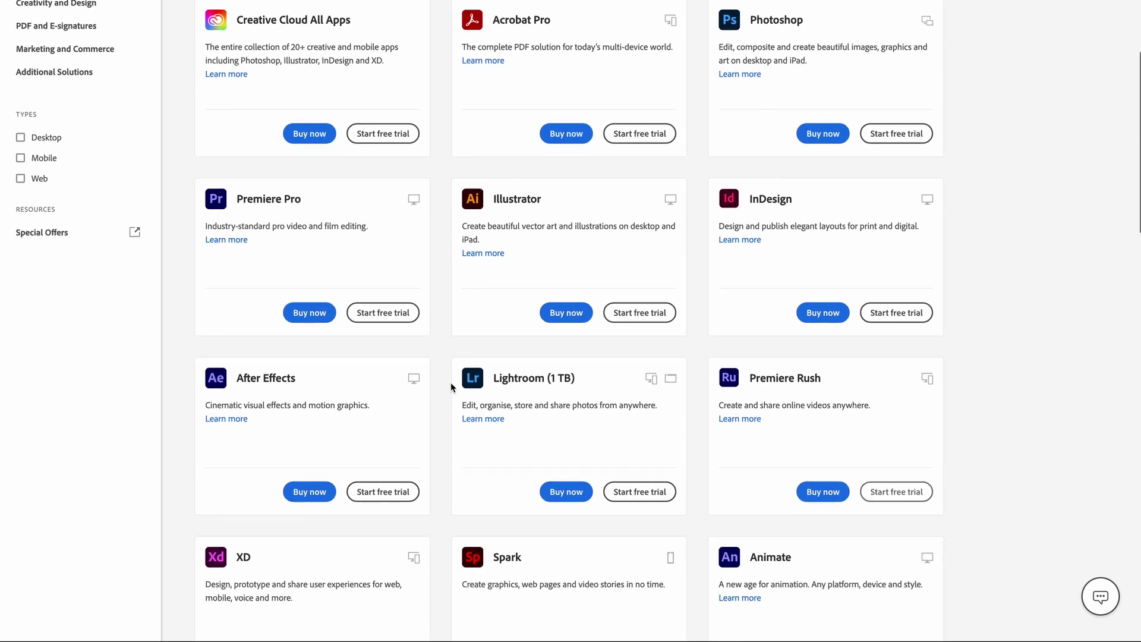
pyautogui.scroll(-2, 452, 383)
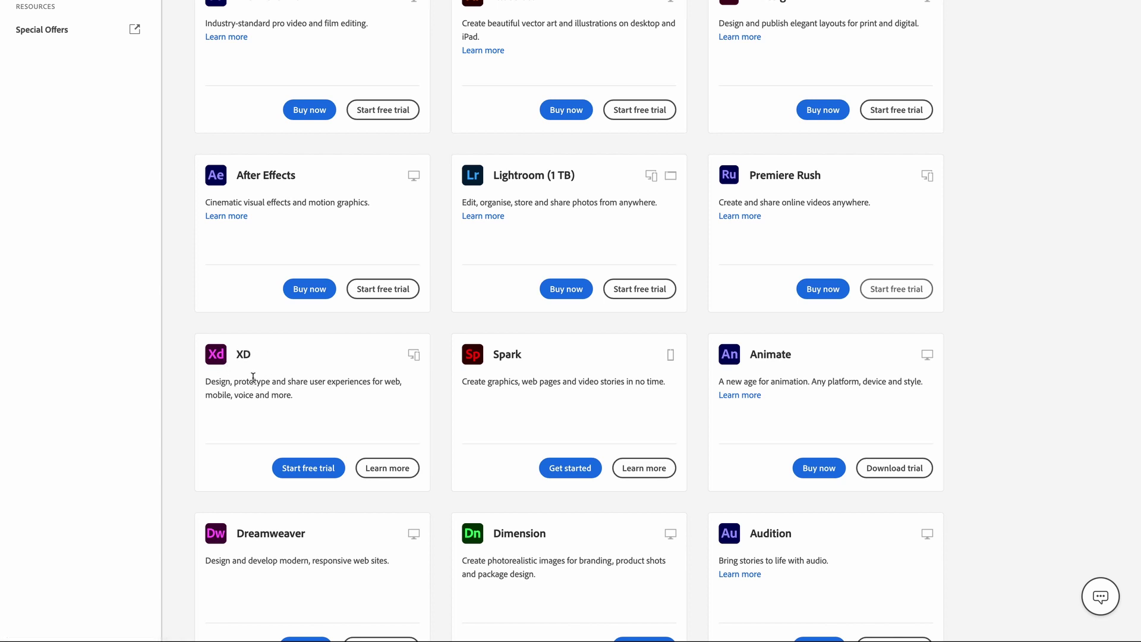
# Open the Adobe XD details page from its card in the catalogue
pyautogui.click(396, 474)
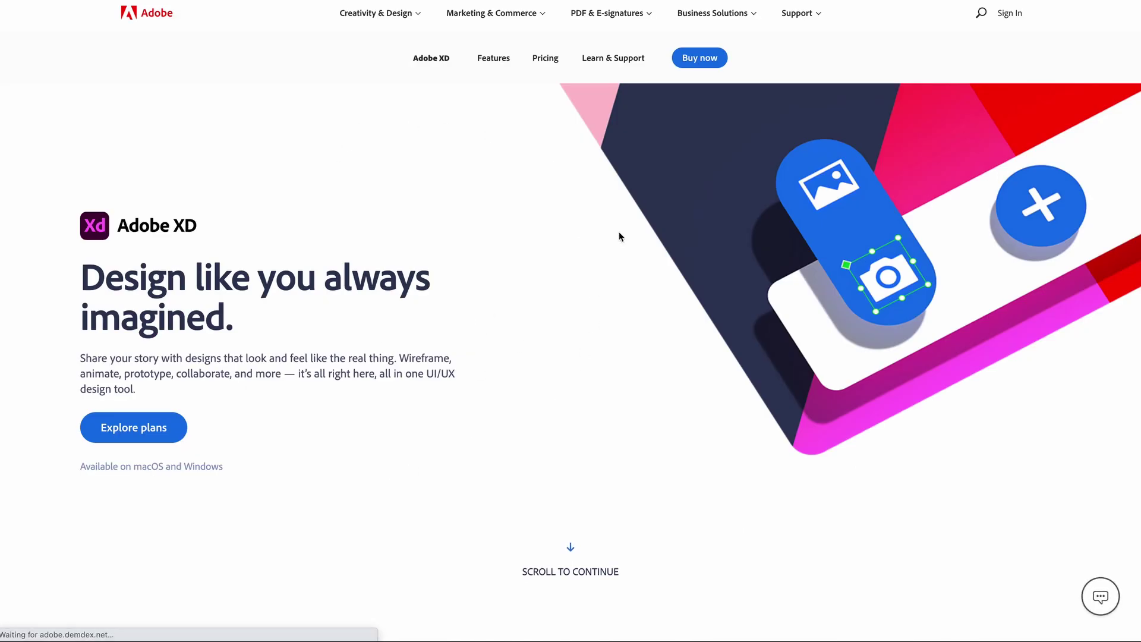
pyautogui.scroll(-5, 668, 388)
pyautogui.scroll(-3, 667, 387)
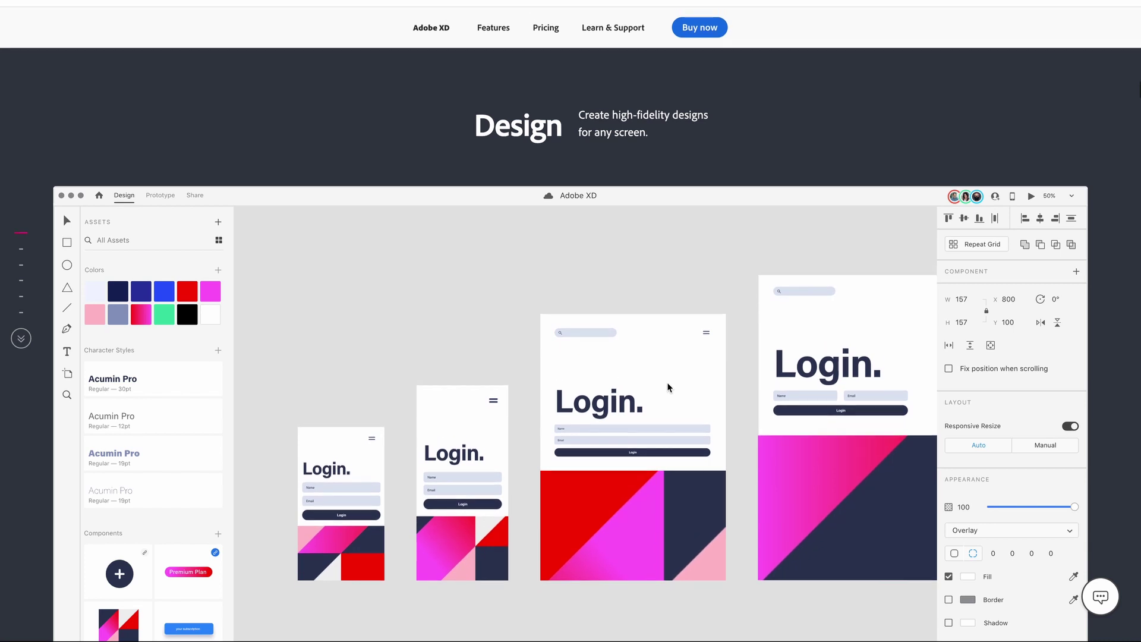
pyautogui.scroll(10, 666, 387)
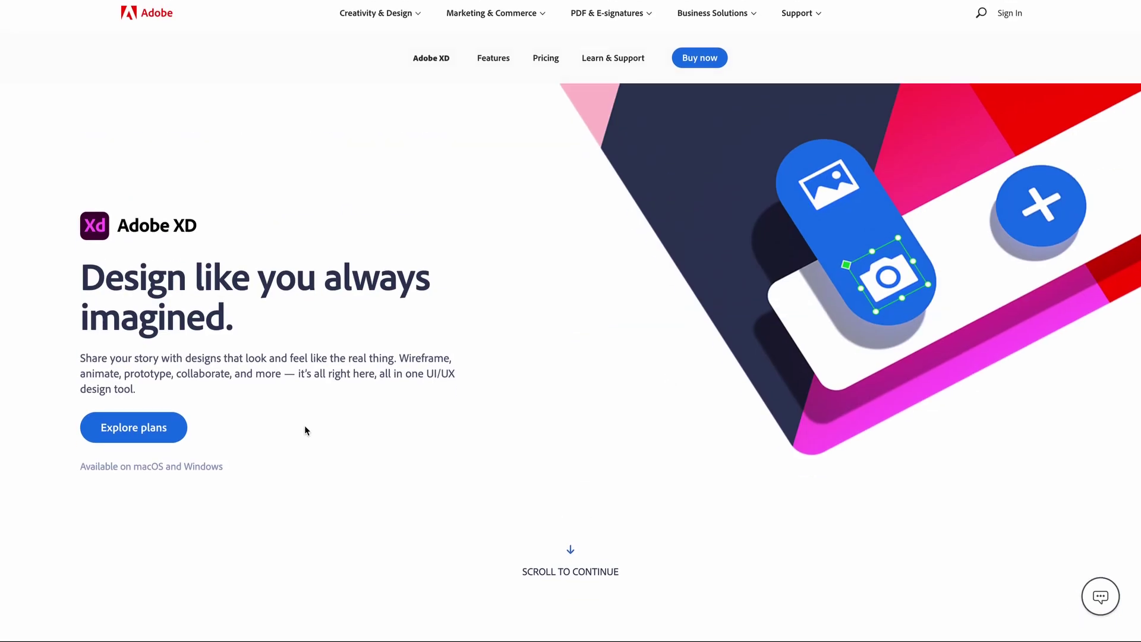
# Show XD pricing: free Starter, Single App US$11,49/mo, All Apps US$60,94/mo
pyautogui.click(135, 434)
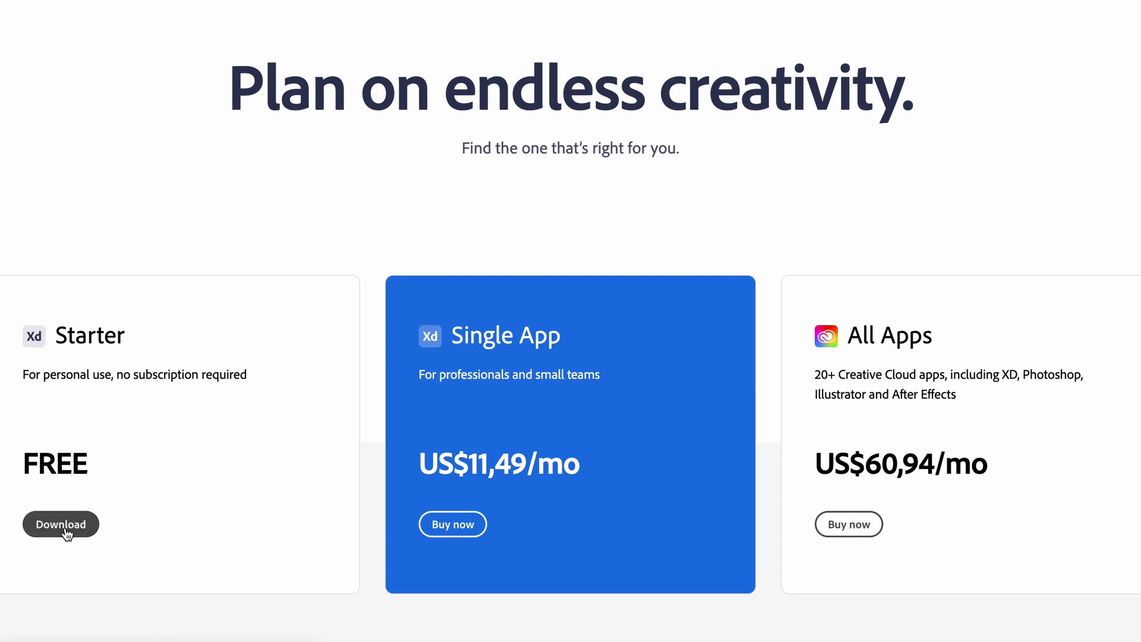
# Download the free Starter plan and hand the install to the Creative Cloud desktop app
pyautogui.click(63, 526)
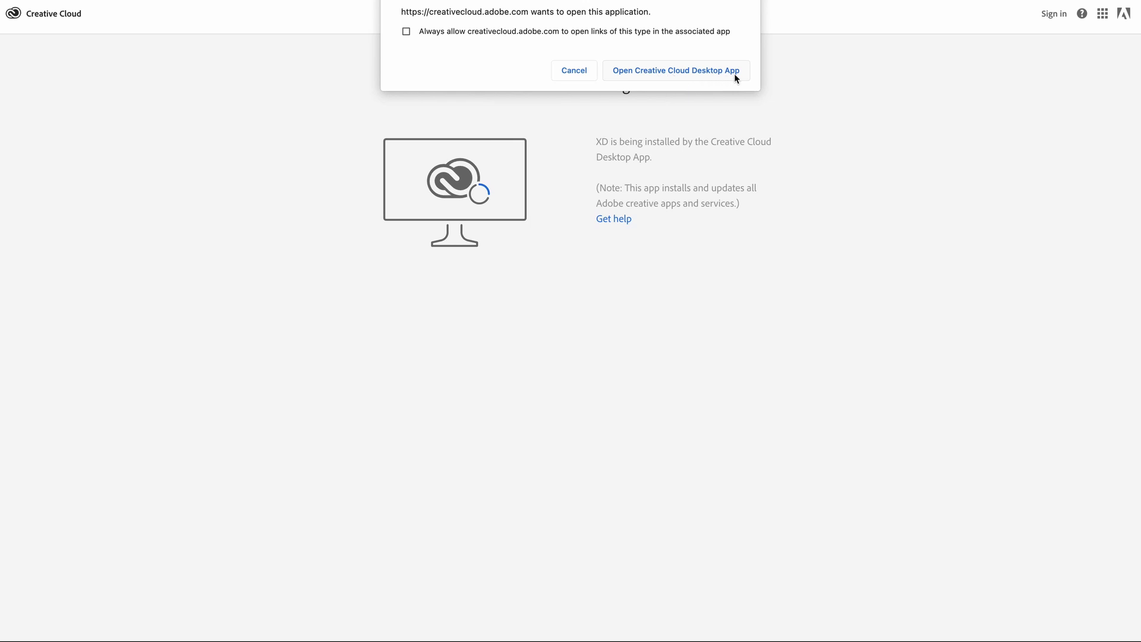
pyautogui.click(691, 70)
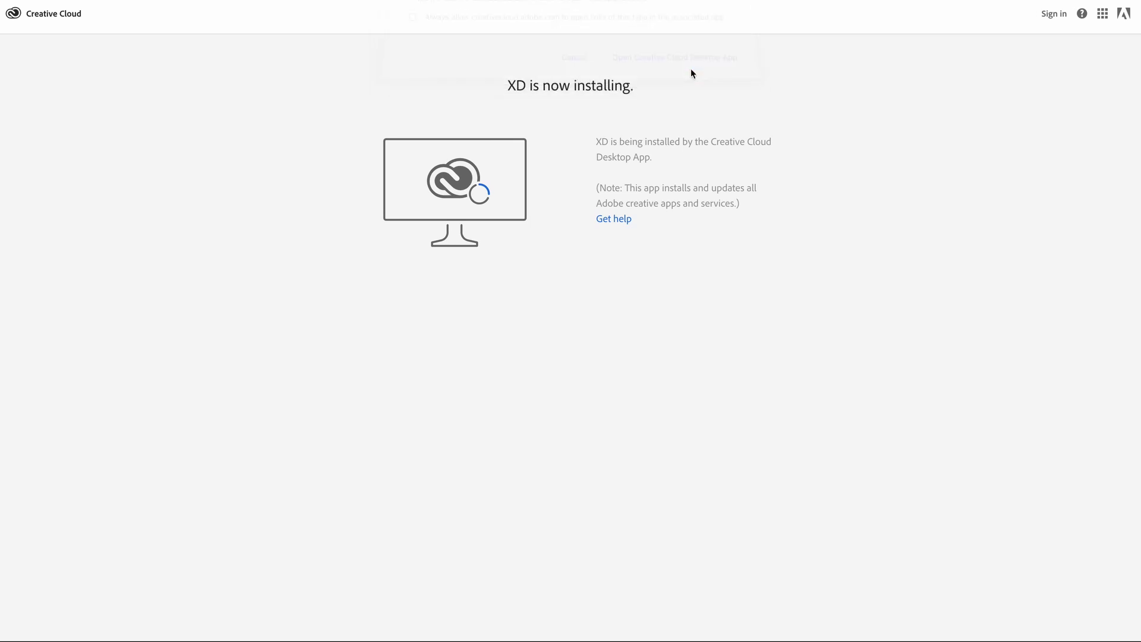